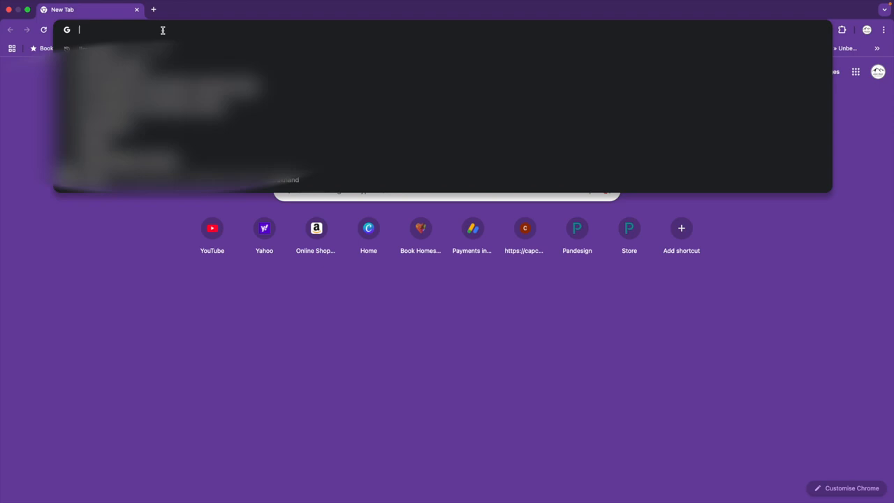
Open the Google AdSense payments page and go to the tax info management for the expiring tax form
{"action": "type", "text": "g"}
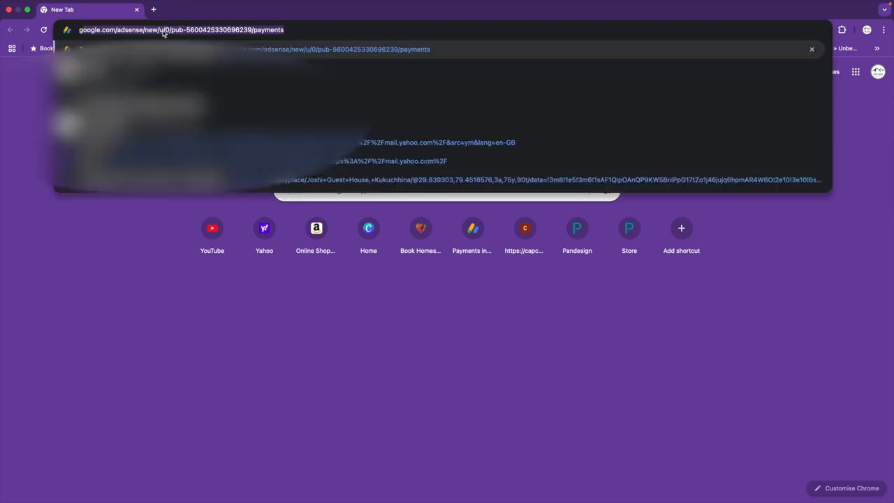
{"action": "key", "text": "Return"}
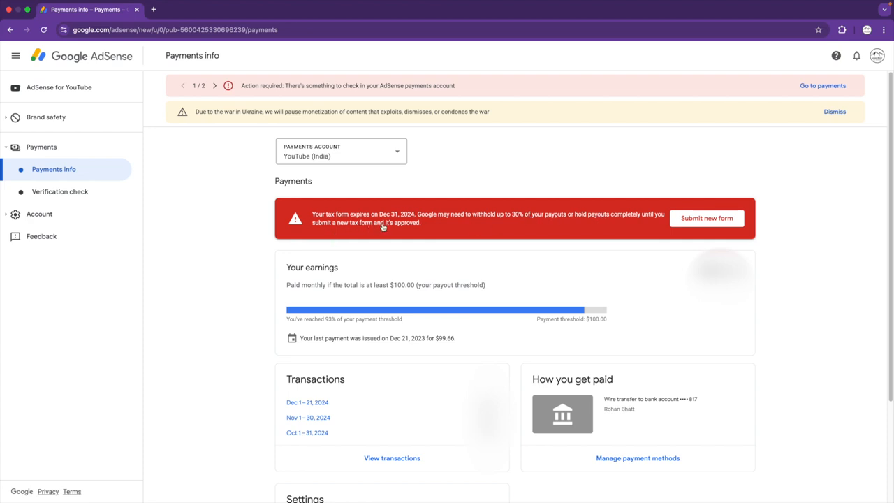
{"action": "left_click", "coordinate": [697, 222]}
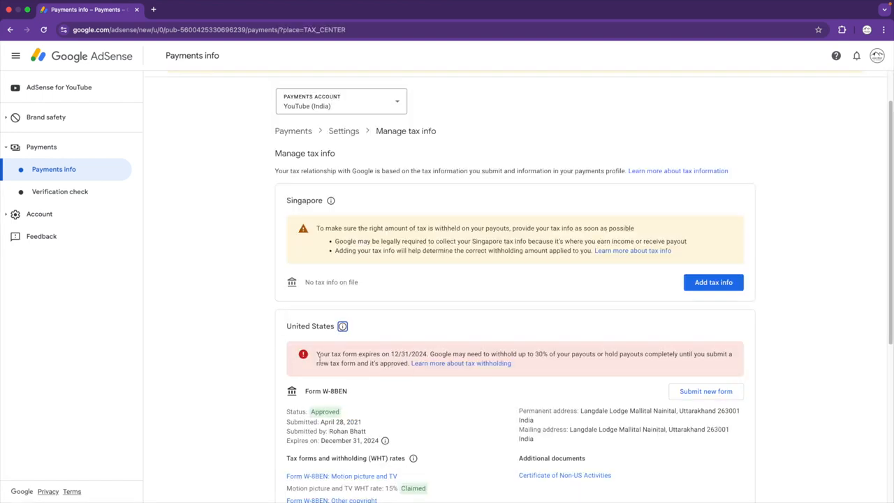
Select the YouTube India payments account and start a new form to replace the United States tax form
{"action": "scroll", "coordinate": [319, 360], "scroll_direction": "down", "scroll_amount": 4}
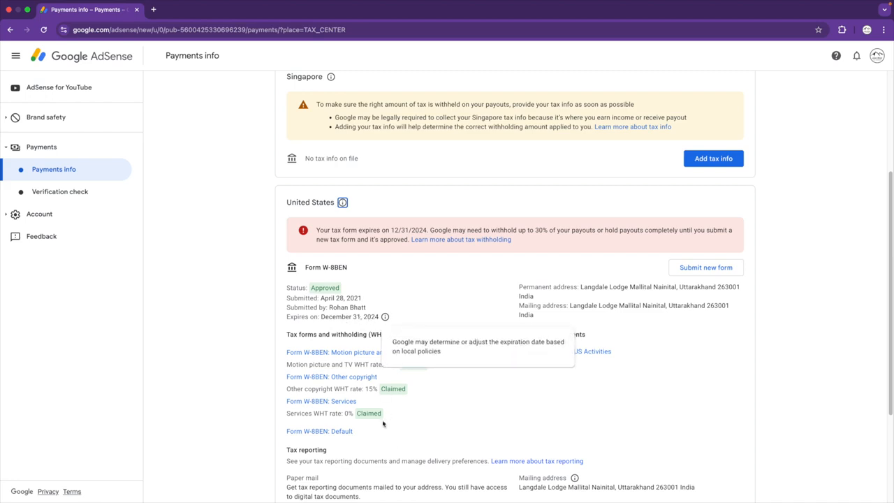
{"action": "scroll", "coordinate": [400, 427], "scroll_direction": "down", "scroll_amount": 1}
{"action": "scroll", "coordinate": [401, 426], "scroll_direction": "up", "scroll_amount": 5}
{"action": "left_click", "coordinate": [311, 176]}
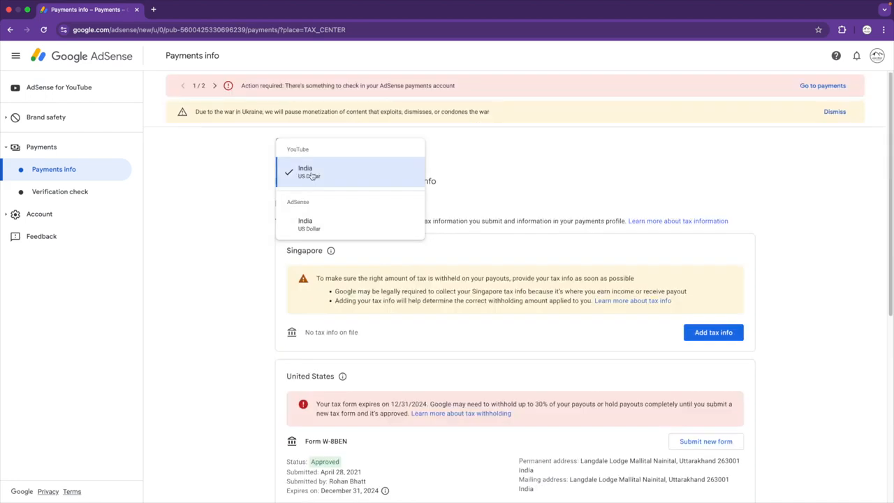
{"action": "left_click", "coordinate": [312, 176]}
{"action": "scroll", "coordinate": [619, 370], "scroll_direction": "down", "scroll_amount": 5}
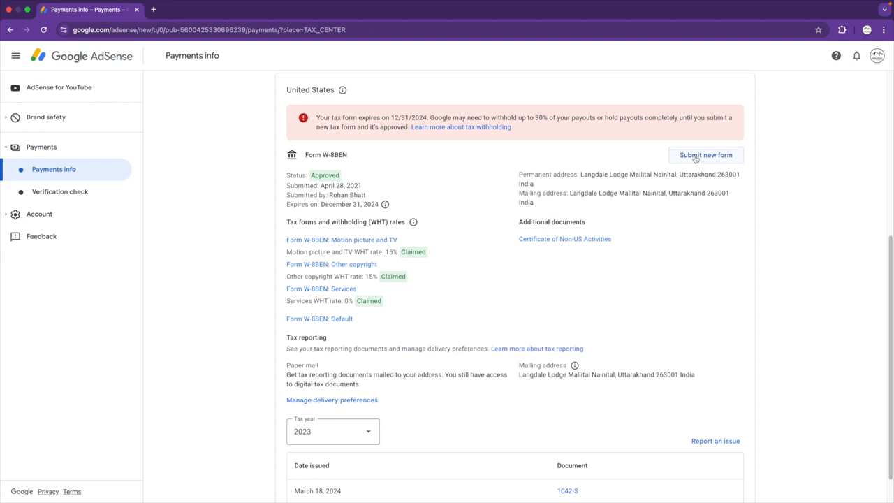
{"action": "left_click", "coordinate": [695, 156]}
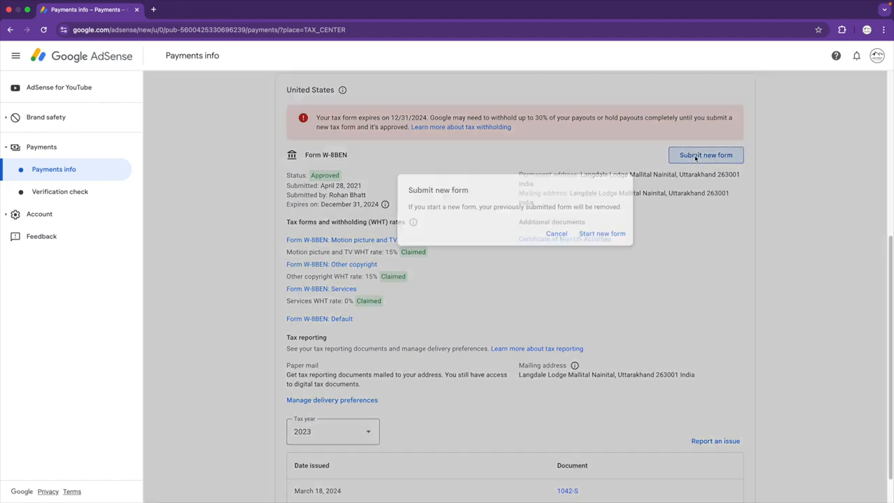
{"action": "left_click", "coordinate": [607, 234]}
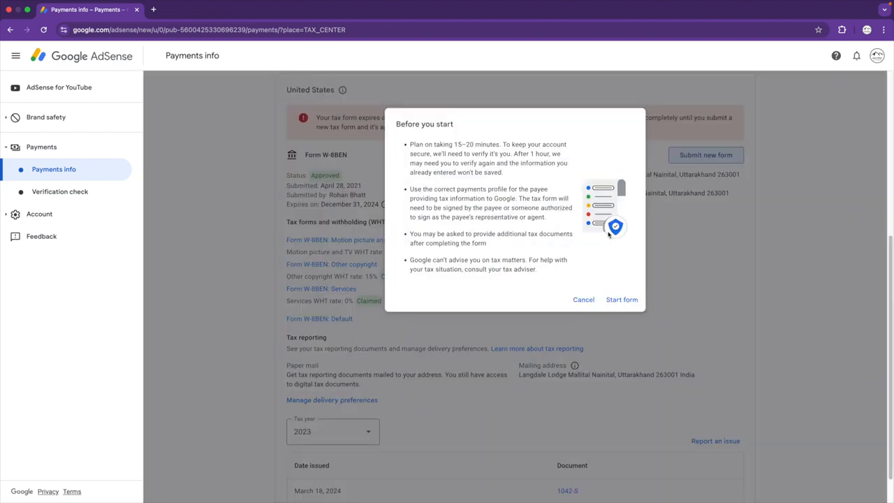
{"action": "left_click", "coordinate": [614, 304]}
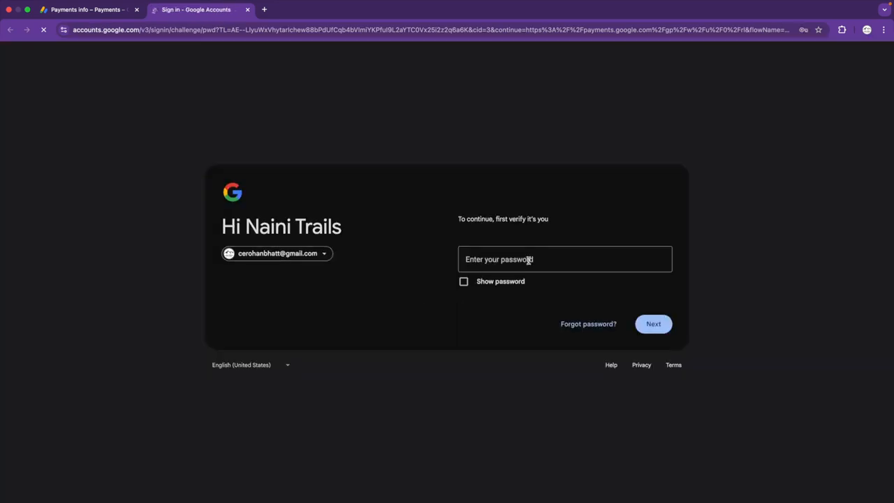
Verify the account identity by filling in the saved Google account password and continuing
{"action": "left_click", "coordinate": [528, 260]}
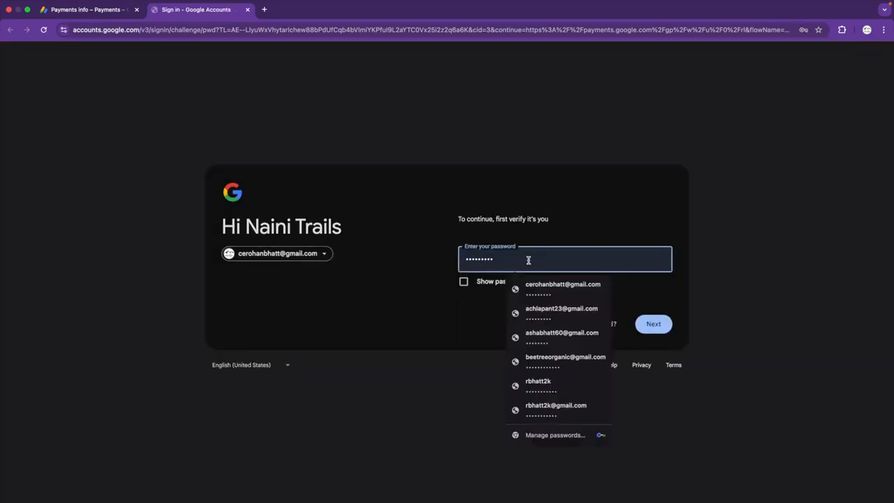
{"action": "left_click", "coordinate": [535, 293]}
{"action": "left_click", "coordinate": [656, 324]}
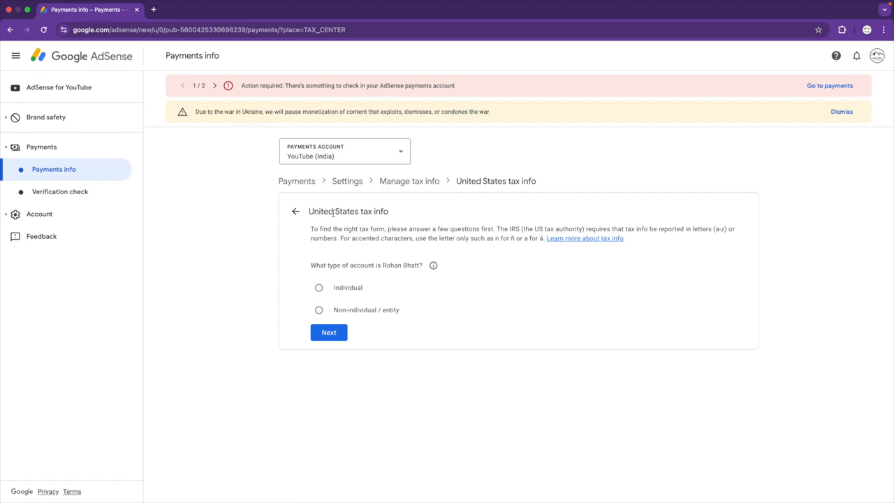
Declare an Individual account that is not a US citizen or resident, choose the W-8BEN form type and start the form
{"action": "left_click", "coordinate": [319, 288]}
{"action": "left_click", "coordinate": [333, 334]}
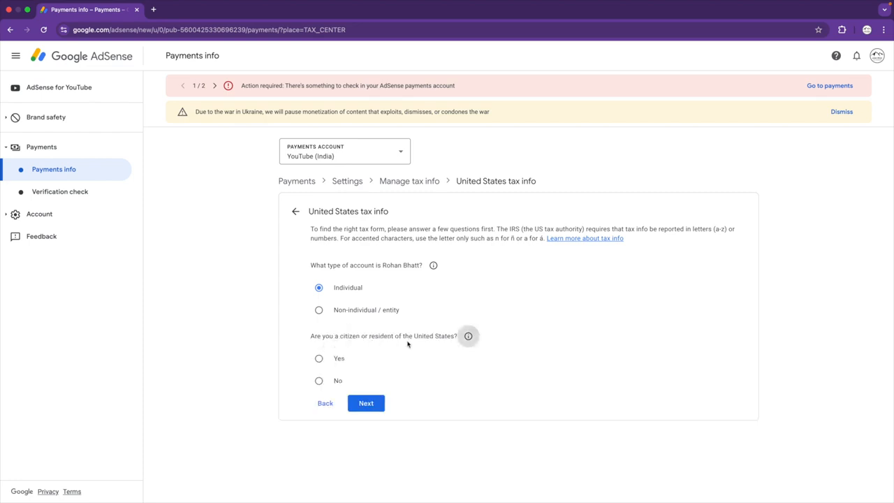
{"action": "left_click", "coordinate": [319, 380]}
{"action": "left_click", "coordinate": [367, 404]}
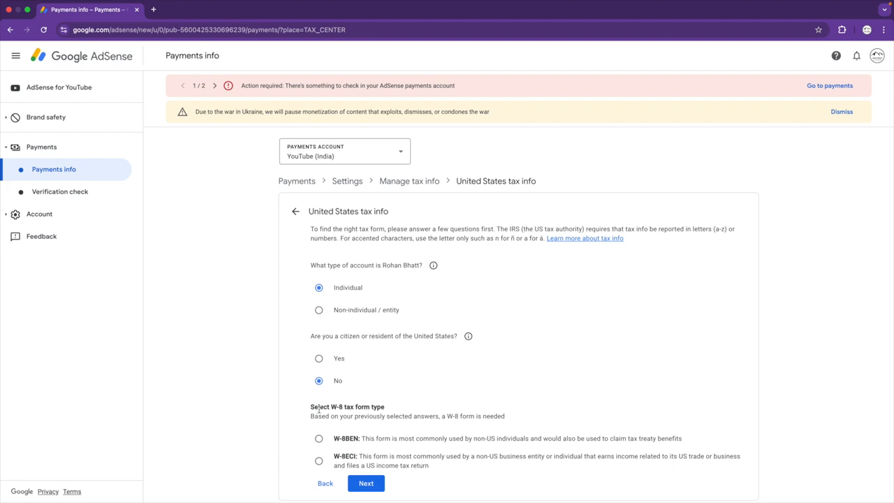
{"action": "left_click", "coordinate": [319, 440]}
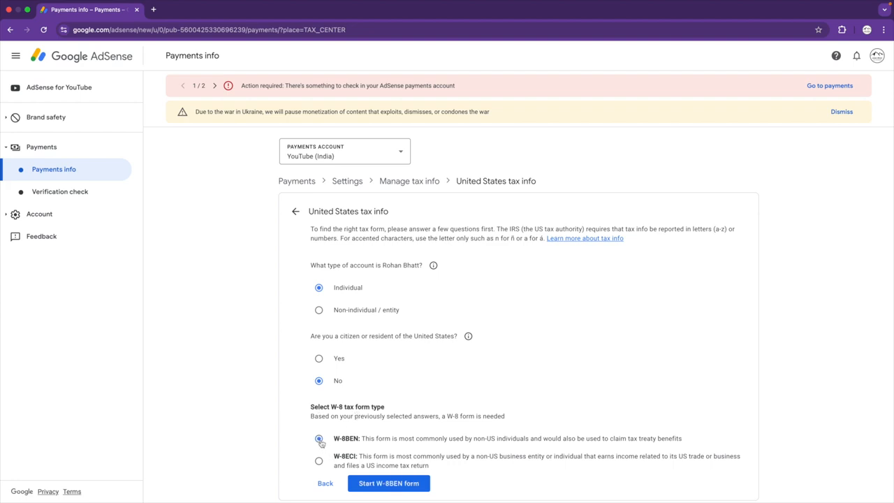
{"action": "left_click", "coordinate": [375, 487]}
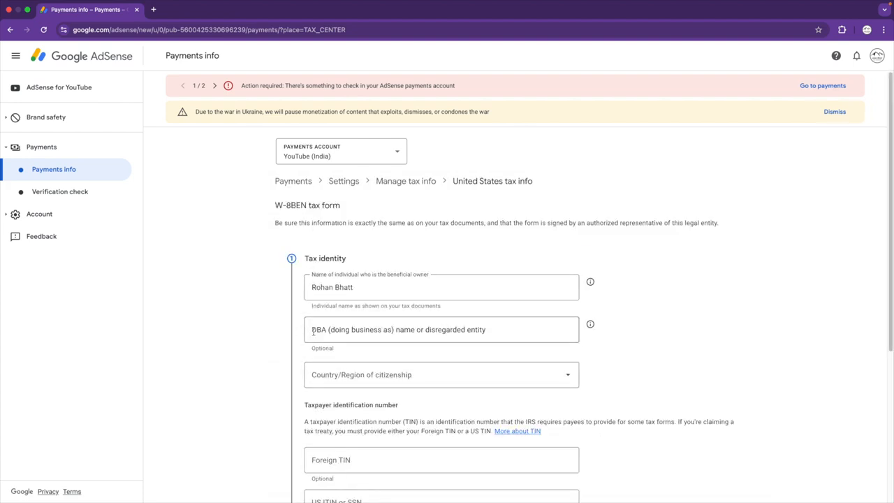
Set the country of citizenship to India and enter the foreign TIN in the tax identity section
{"action": "scroll", "coordinate": [326, 333], "scroll_direction": "down", "scroll_amount": 1}
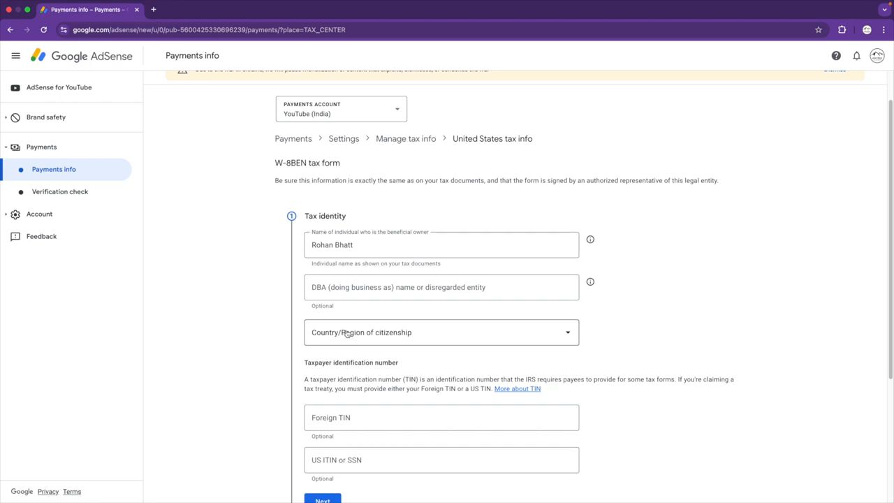
{"action": "left_click", "coordinate": [563, 334]}
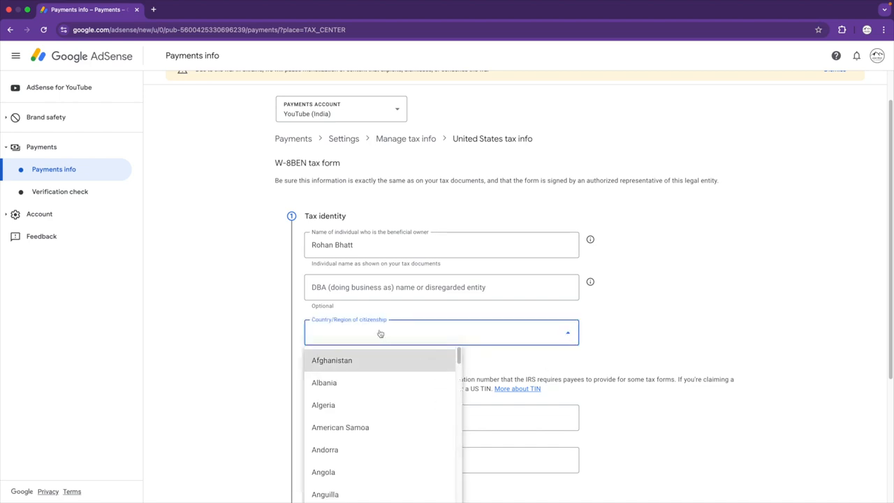
{"action": "key", "text": "i"}
{"action": "scroll", "coordinate": [347, 444], "scroll_direction": "down", "scroll_amount": 1}
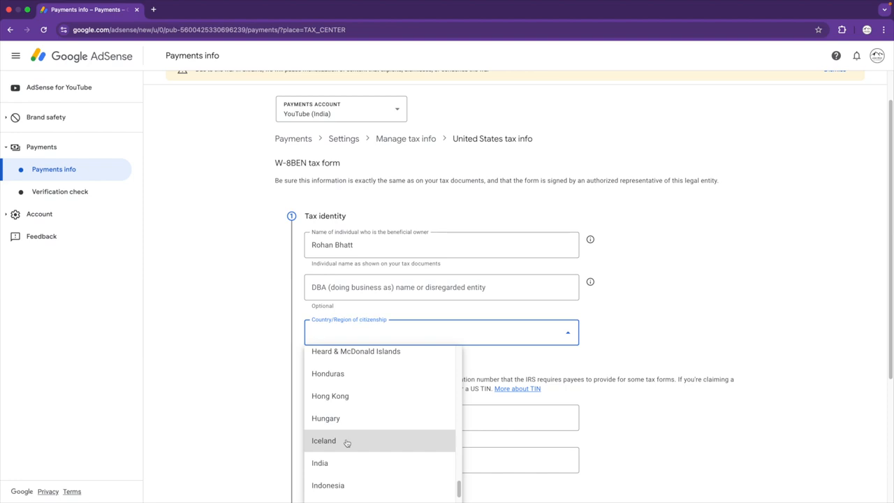
{"action": "left_click", "coordinate": [325, 463]}
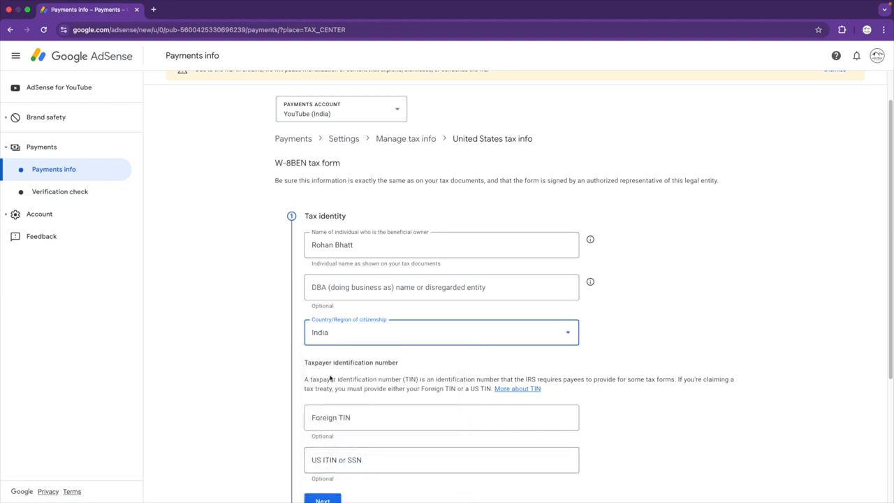
{"action": "left_click", "coordinate": [342, 419]}
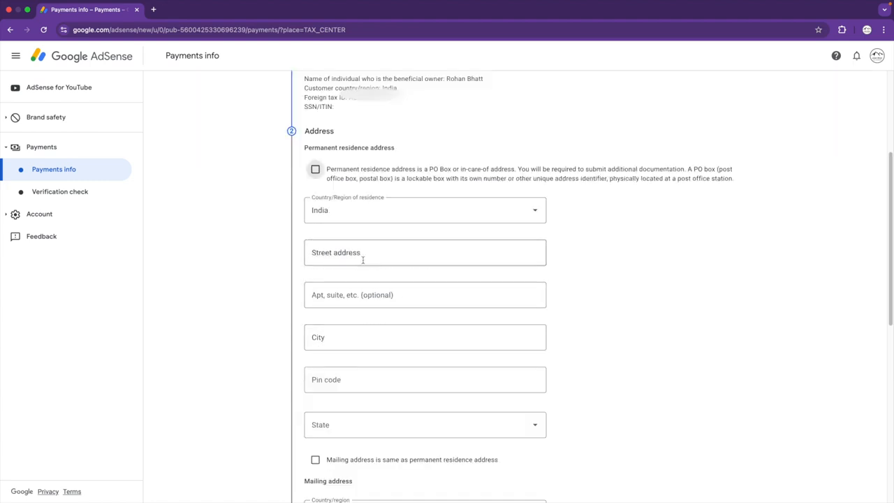
Mark the permanent residence as a PO Box or in-care-of address and fill in the saved street address
{"action": "scroll", "coordinate": [388, 202], "scroll_direction": "up", "scroll_amount": 2}
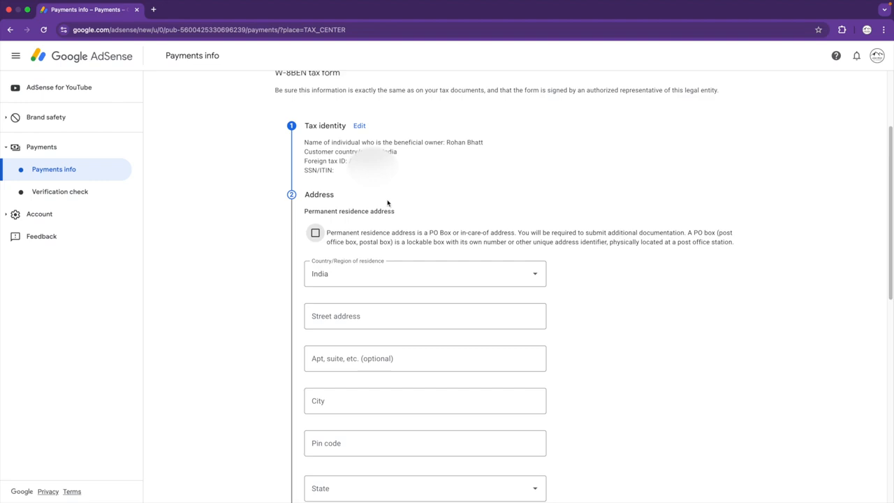
{"action": "left_click", "coordinate": [316, 235]}
{"action": "left_click", "coordinate": [336, 314]}
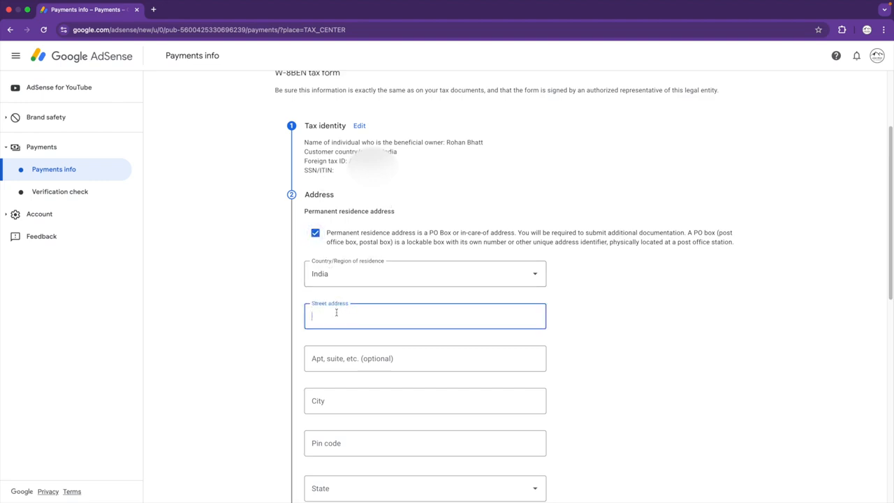
{"action": "type", "text": "L"}
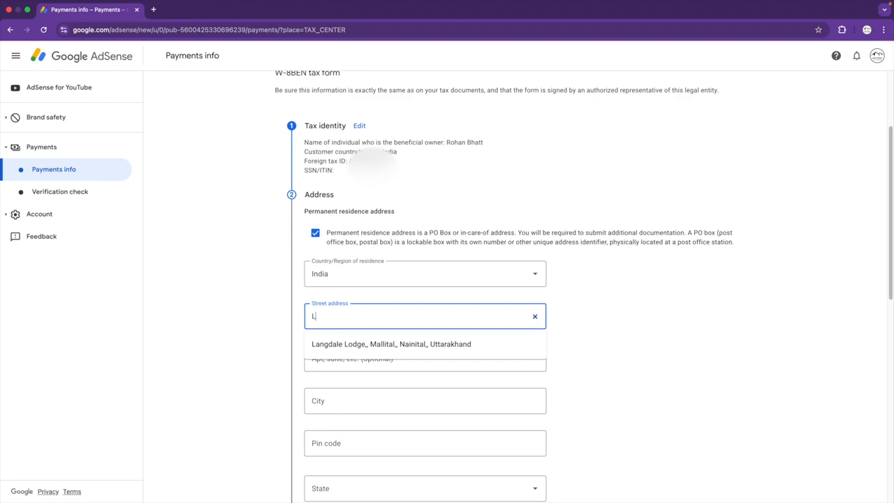
{"action": "left_click", "coordinate": [390, 345]}
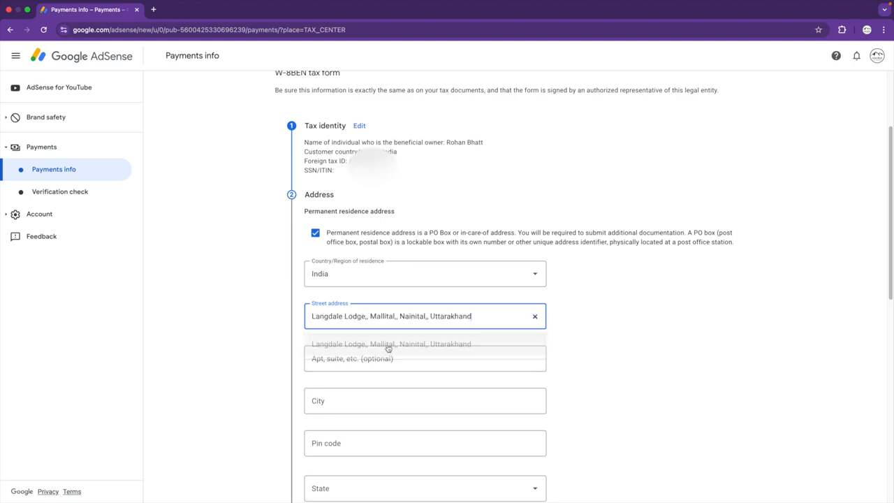
Use the permanent residence address as the mailing address and continue to the tax treaty section
{"action": "scroll", "coordinate": [322, 384], "scroll_direction": "down", "scroll_amount": 3}
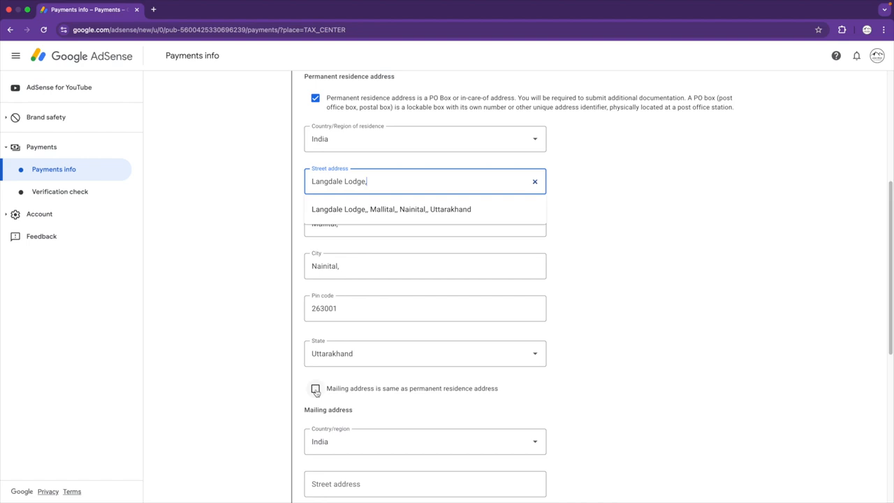
{"action": "left_click", "coordinate": [316, 390]}
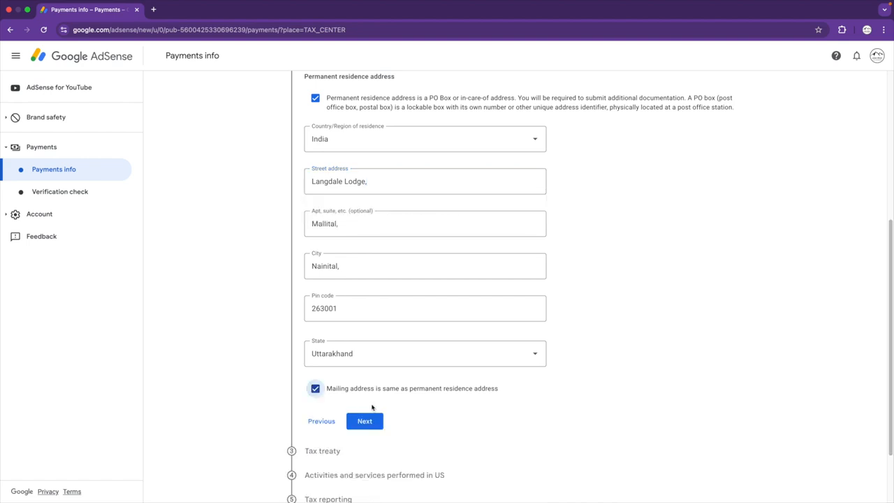
{"action": "scroll", "coordinate": [447, 405], "scroll_direction": "down", "scroll_amount": 2}
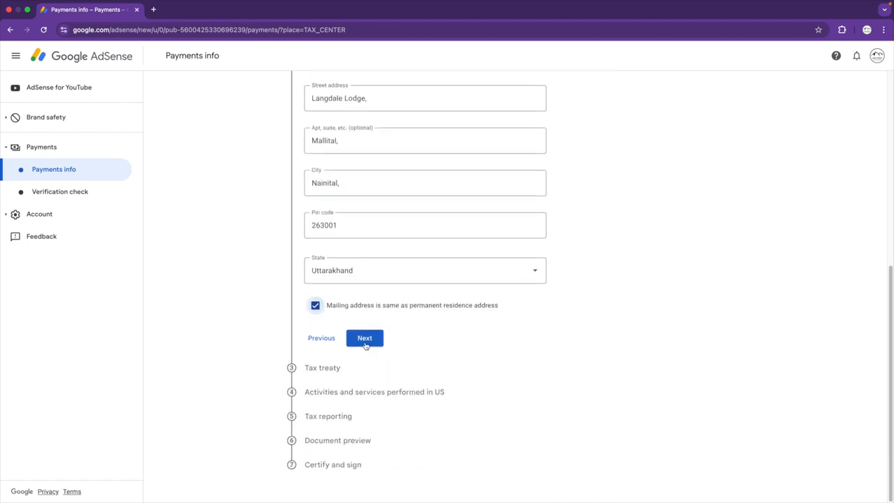
{"action": "left_click", "coordinate": [365, 339]}
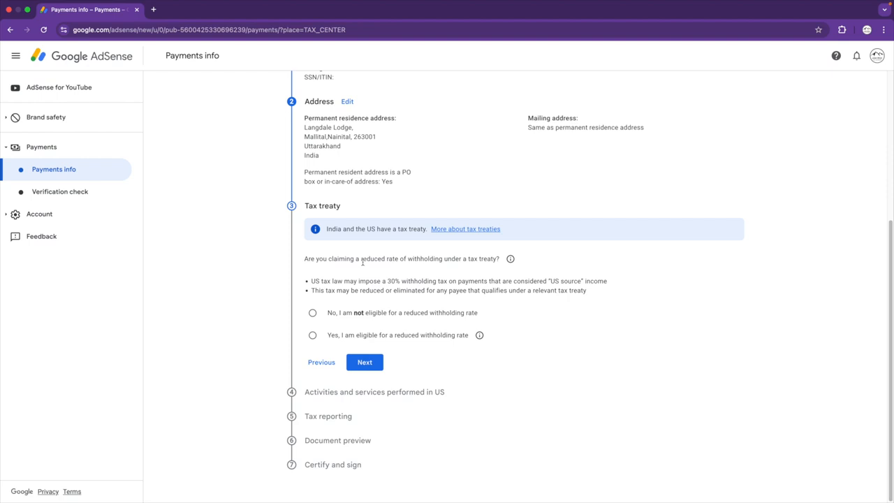
Claim eligibility for a reduced withholding rate as a resident of India under the income tax treaty
{"action": "left_click", "coordinate": [510, 260]}
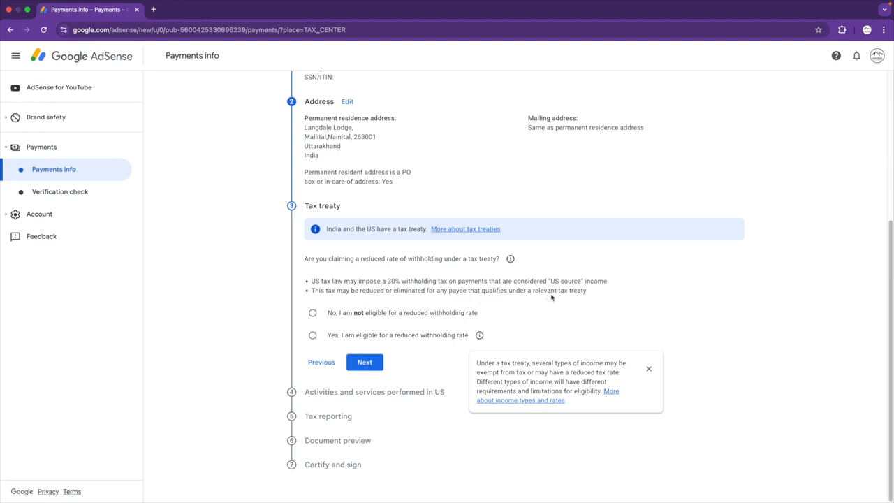
{"action": "left_click", "coordinate": [649, 368]}
{"action": "left_click", "coordinate": [312, 335]}
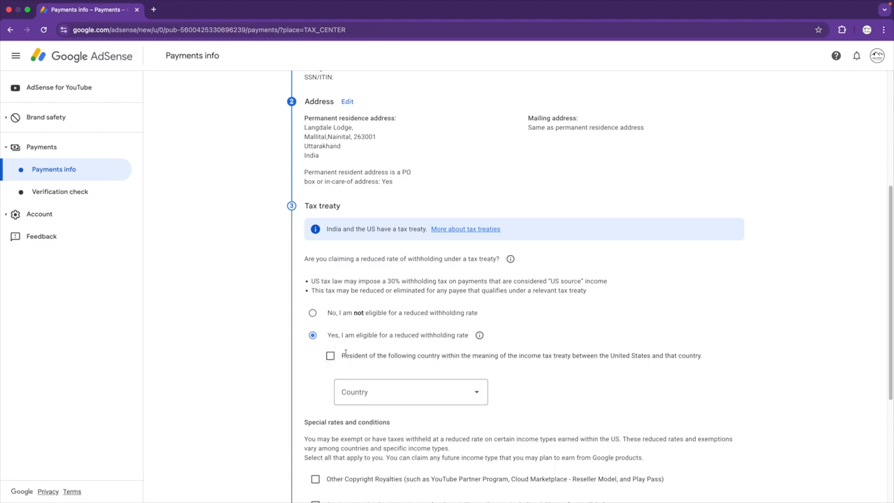
{"action": "left_click", "coordinate": [330, 356]}
{"action": "left_click", "coordinate": [477, 396]}
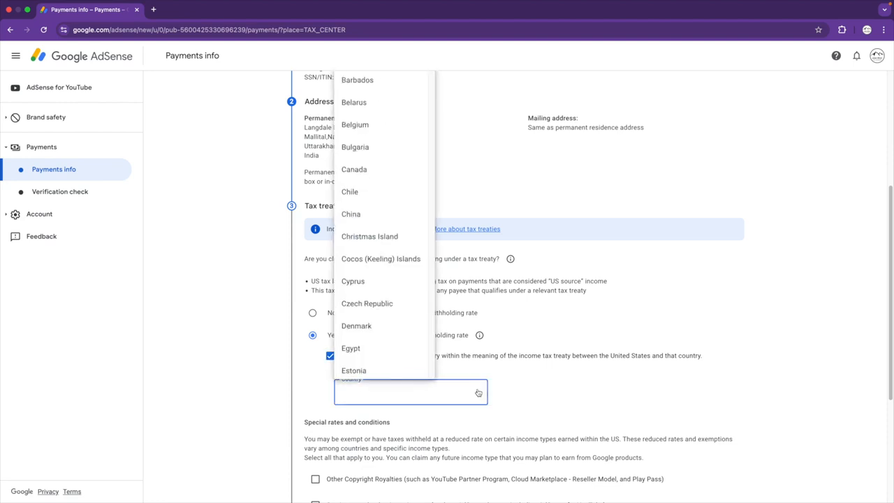
{"action": "scroll", "coordinate": [371, 204], "scroll_direction": "down", "scroll_amount": 5}
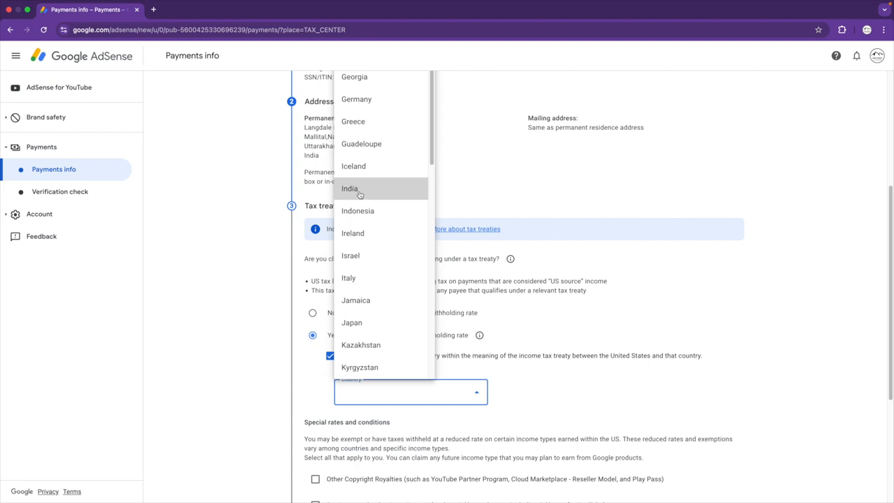
{"action": "left_click", "coordinate": [353, 188]}
Claim Other Copyright Royalties under Article 12 and paragraph 2A II at the 15% reduced treaty rate and confirm the treaty terms are met
{"action": "scroll", "coordinate": [538, 394], "scroll_direction": "down", "scroll_amount": 3}
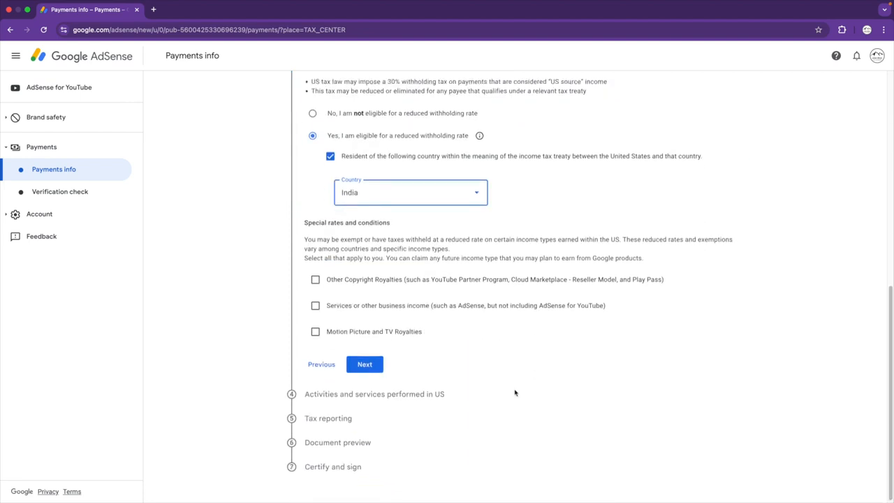
{"action": "left_click", "coordinate": [315, 281]}
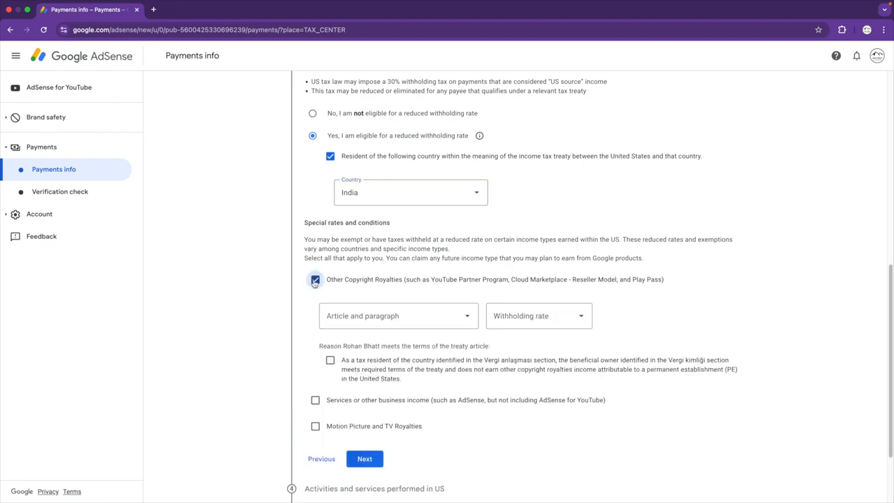
{"action": "left_click", "coordinate": [461, 318]}
{"action": "left_click", "coordinate": [380, 343]}
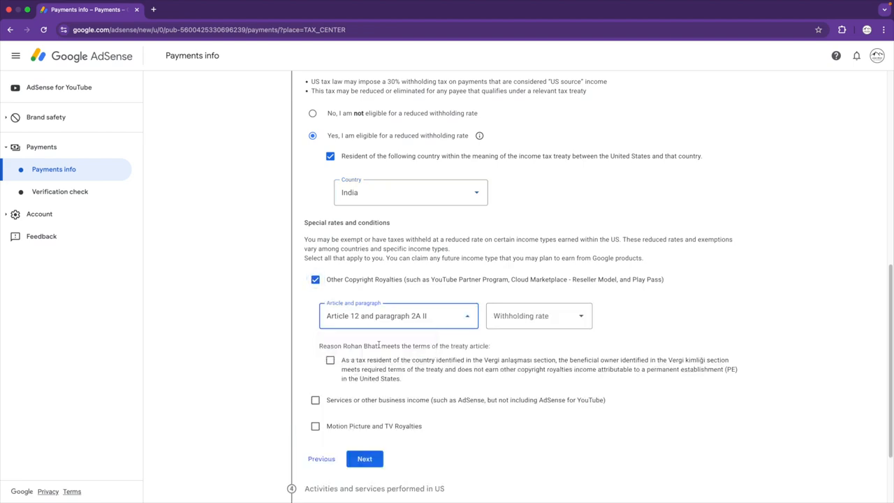
{"action": "left_click", "coordinate": [578, 317]}
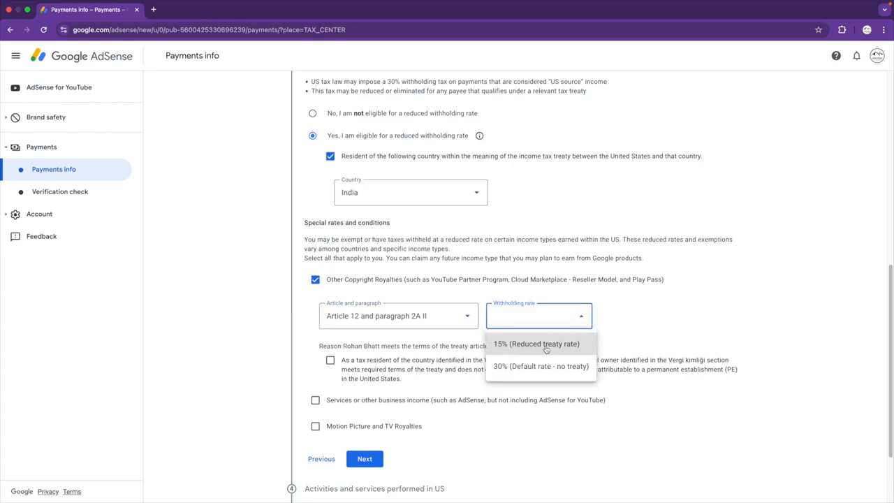
{"action": "left_click", "coordinate": [546, 346]}
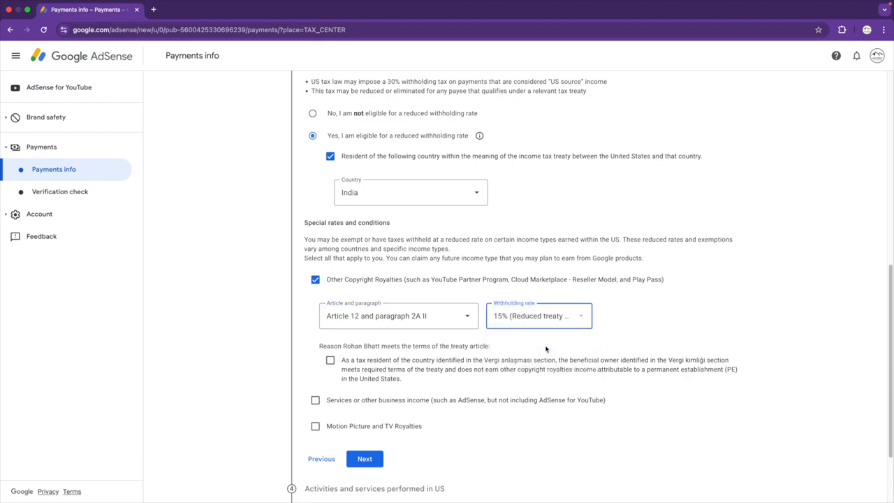
{"action": "left_click", "coordinate": [331, 361]}
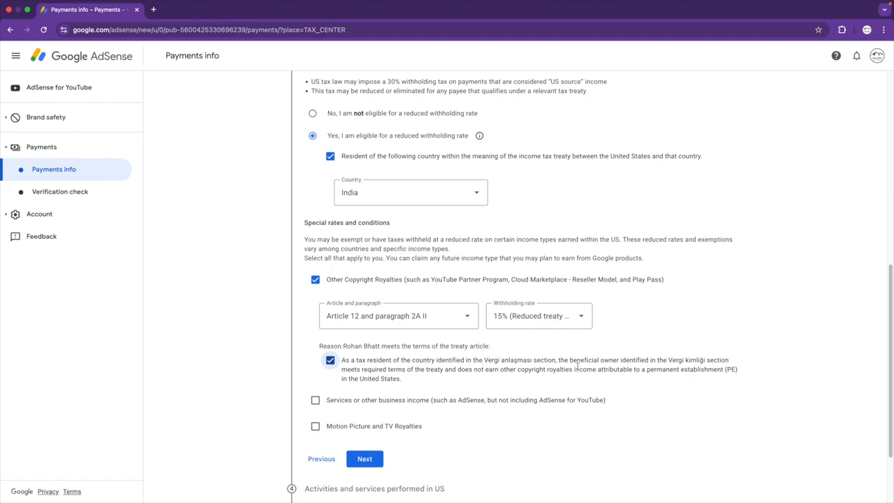
Claim Services or other business income under Article 7 and paragraph 1 at the 0% reduced treaty rate and confirm the treaty terms are met
{"action": "left_click", "coordinate": [315, 401]}
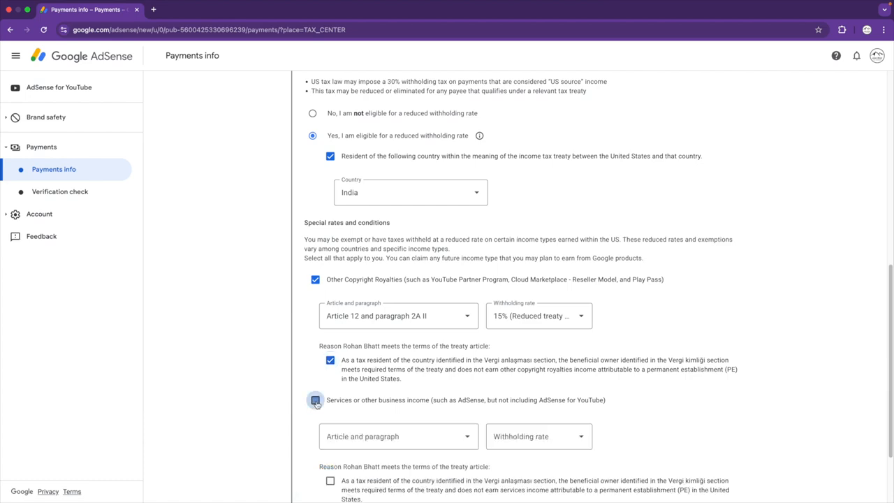
{"action": "left_click", "coordinate": [451, 439]}
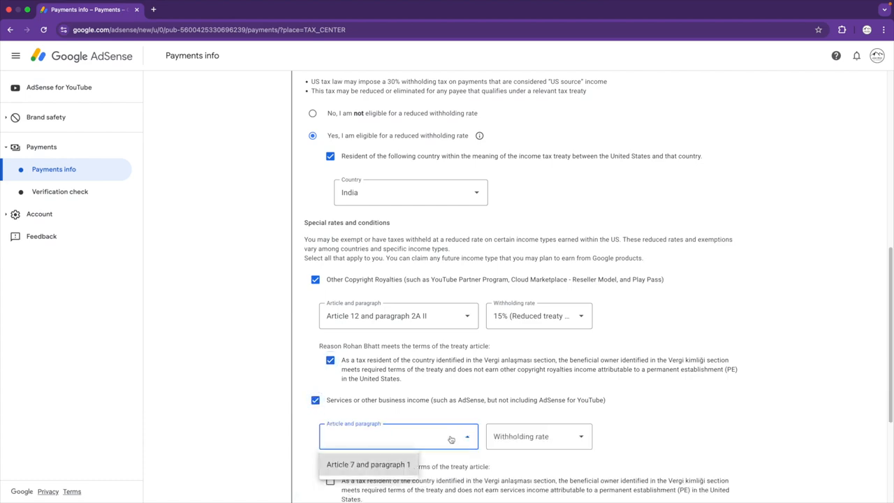
{"action": "left_click", "coordinate": [361, 469]}
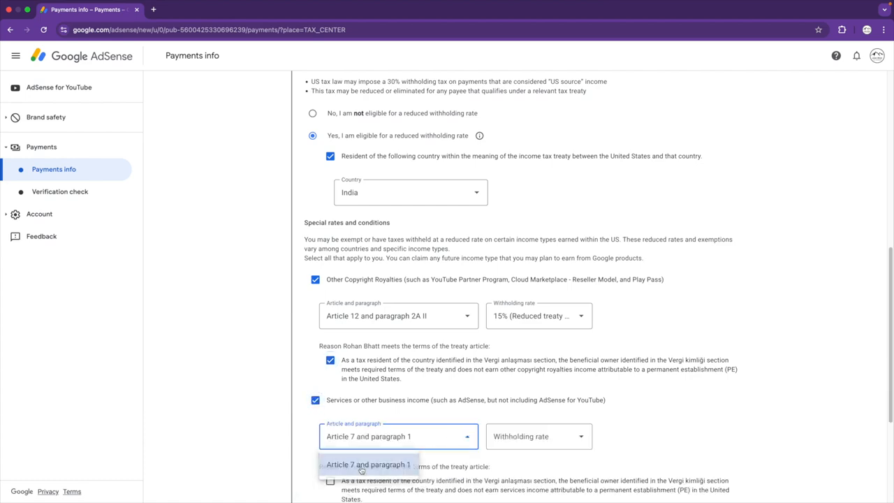
{"action": "left_click", "coordinate": [577, 442]}
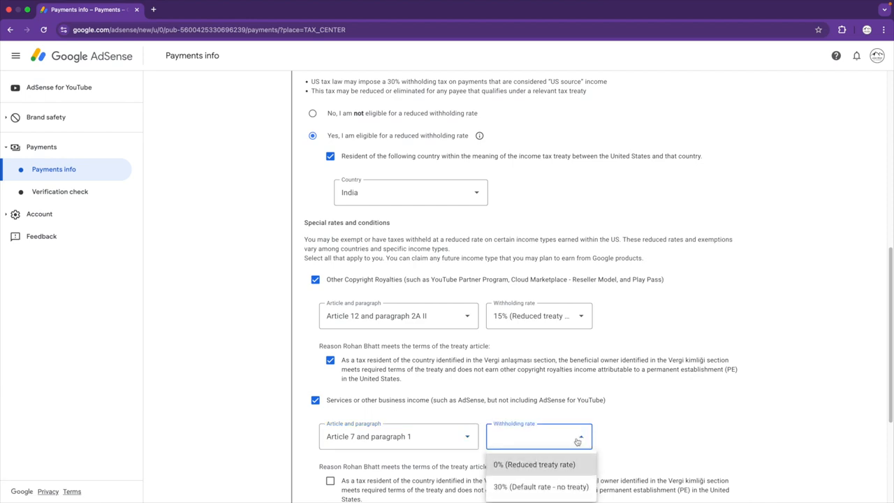
{"action": "left_click", "coordinate": [533, 466]}
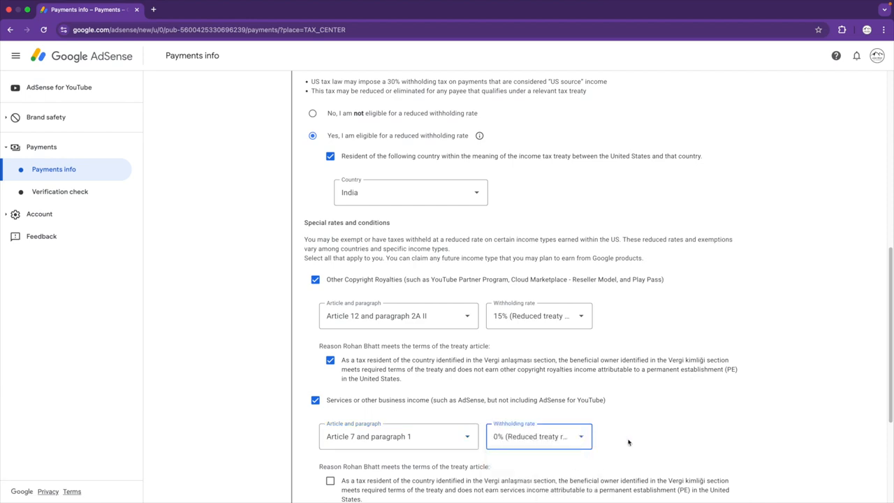
{"action": "scroll", "coordinate": [628, 443], "scroll_direction": "down", "scroll_amount": 5}
{"action": "left_click", "coordinate": [330, 289]}
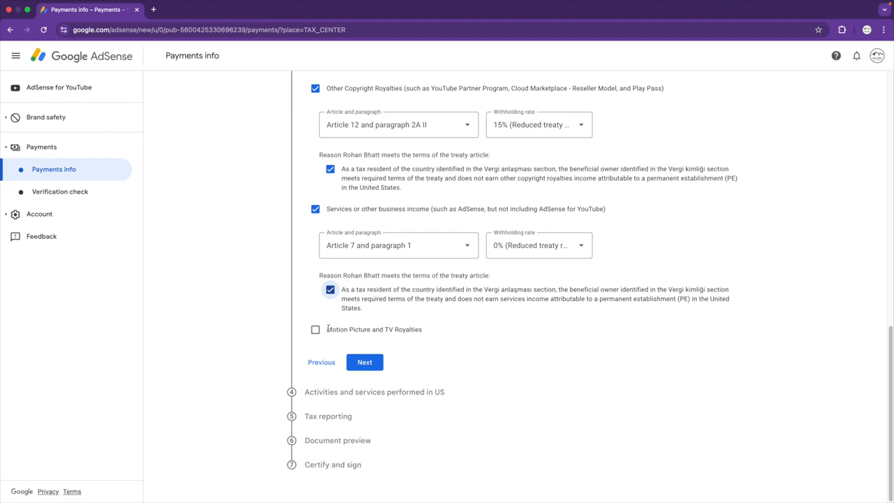
Claim Motion Picture and TV Royalties under Article 12 and paragraph 2A II at 15%, confirming the treaty terms, and continue to the US activities section
{"action": "left_click", "coordinate": [315, 330]}
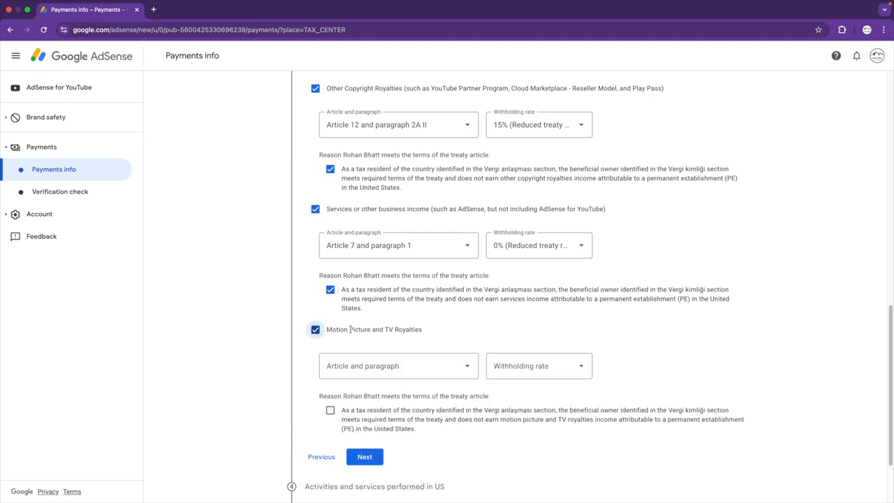
{"action": "left_click", "coordinate": [464, 367]}
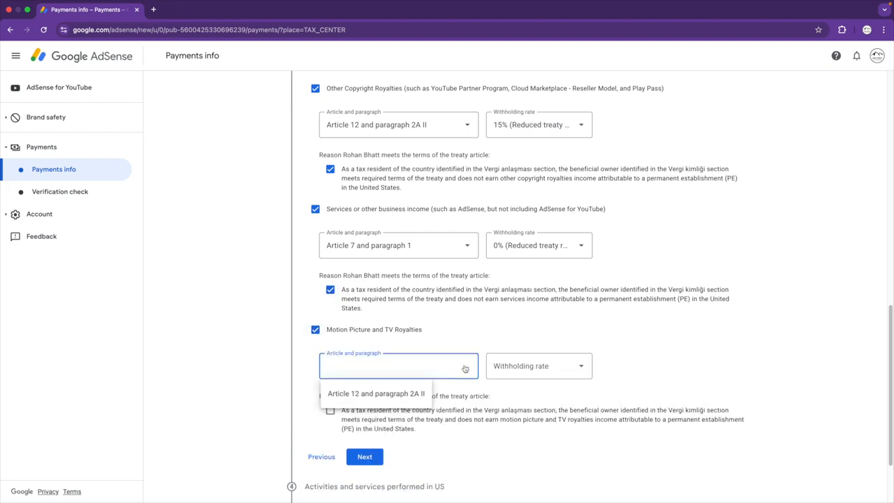
{"action": "left_click", "coordinate": [379, 394]}
{"action": "left_click", "coordinate": [552, 366]}
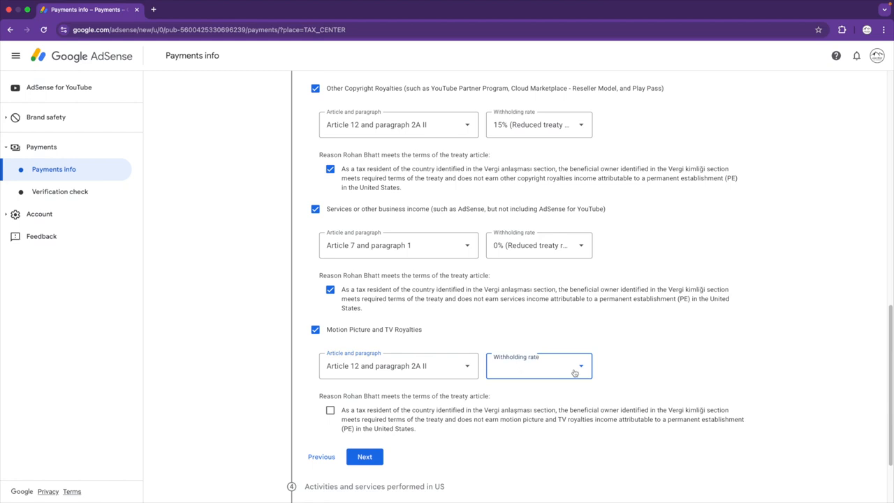
{"action": "left_click", "coordinate": [541, 395]}
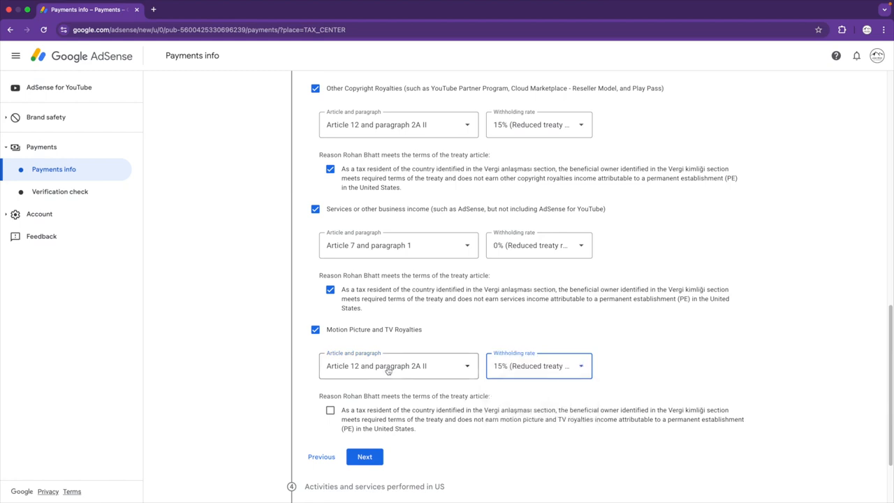
{"action": "scroll", "coordinate": [348, 412], "scroll_direction": "down", "scroll_amount": 2}
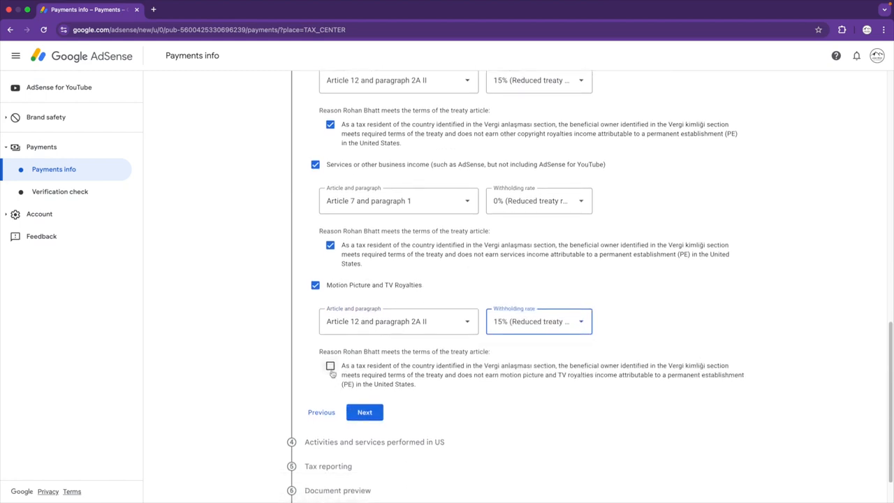
{"action": "left_click", "coordinate": [330, 363]}
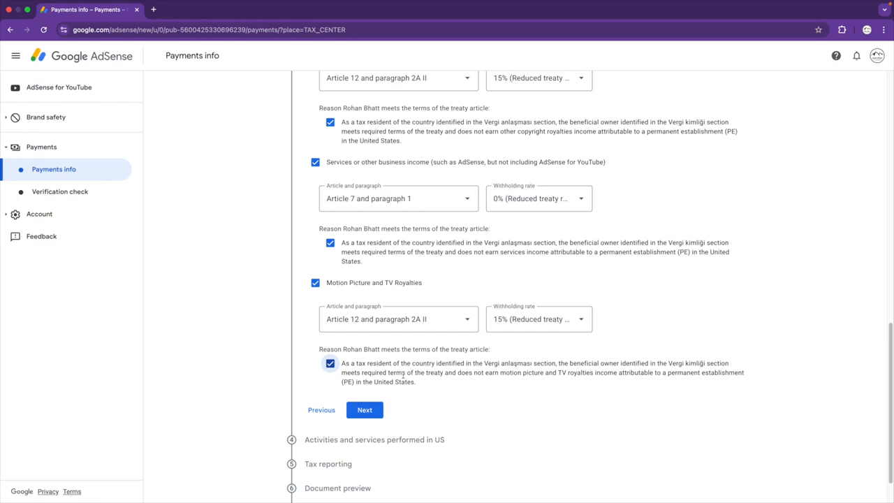
{"action": "scroll", "coordinate": [427, 405], "scroll_direction": "down", "scroll_amount": 1}
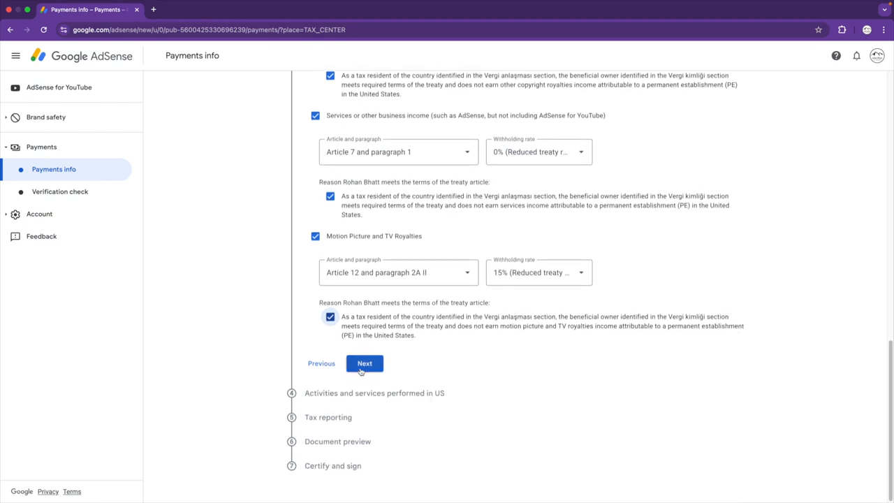
{"action": "left_click", "coordinate": [361, 368]}
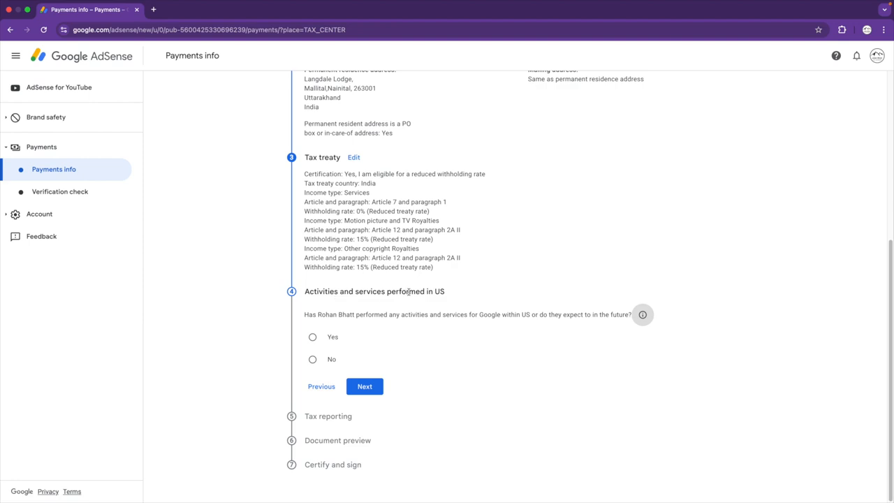
Answer No to activities performed in the US, certify services are performed solely outside the US, and continue to tax reporting
{"action": "left_click", "coordinate": [312, 359]}
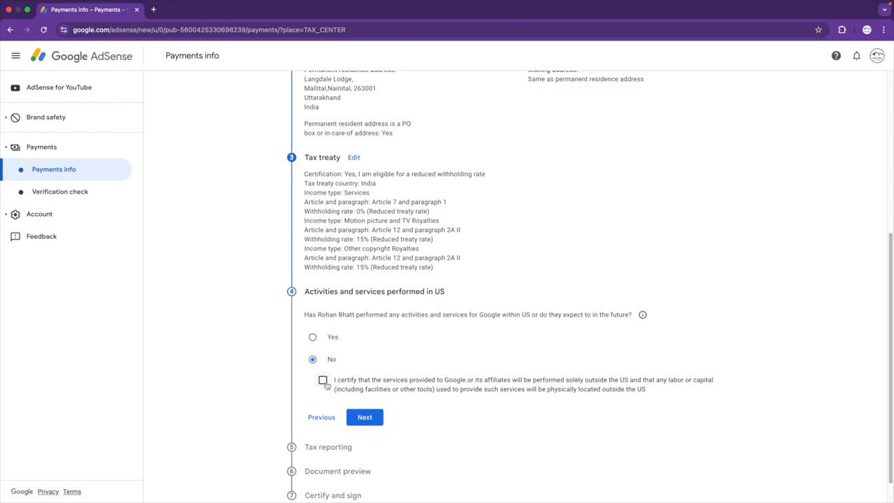
{"action": "left_click", "coordinate": [323, 380]}
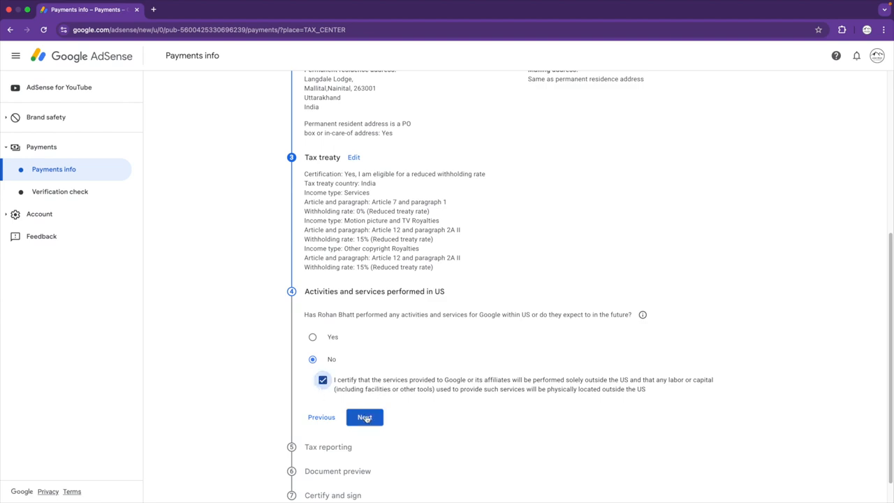
{"action": "left_click", "coordinate": [364, 417]}
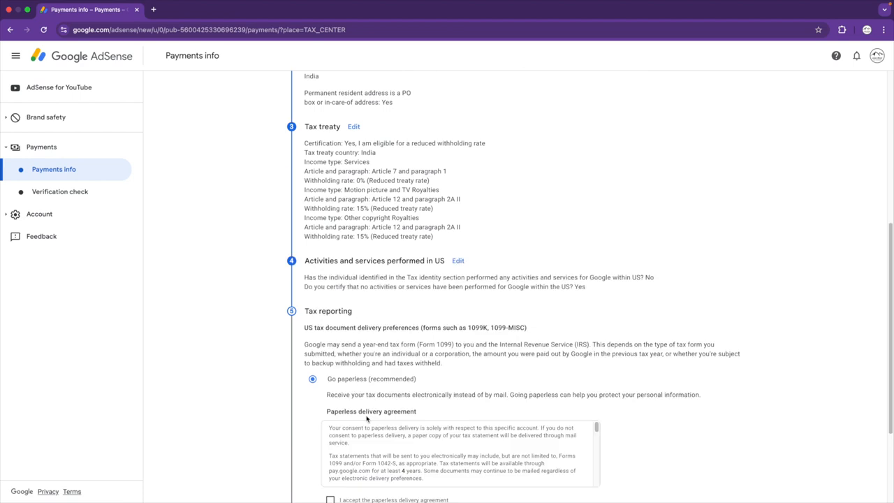
Accept the paperless delivery agreement for US tax documents and continue to the document preview
{"action": "scroll", "coordinate": [362, 441], "scroll_direction": "down", "scroll_amount": 5}
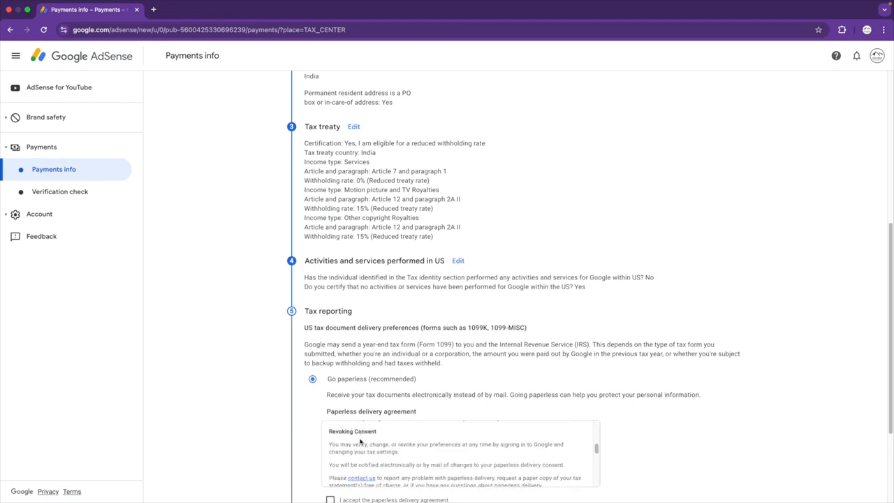
{"action": "scroll", "coordinate": [391, 438], "scroll_direction": "up", "scroll_amount": 5}
{"action": "scroll", "coordinate": [477, 347], "scroll_direction": "down", "scroll_amount": 3}
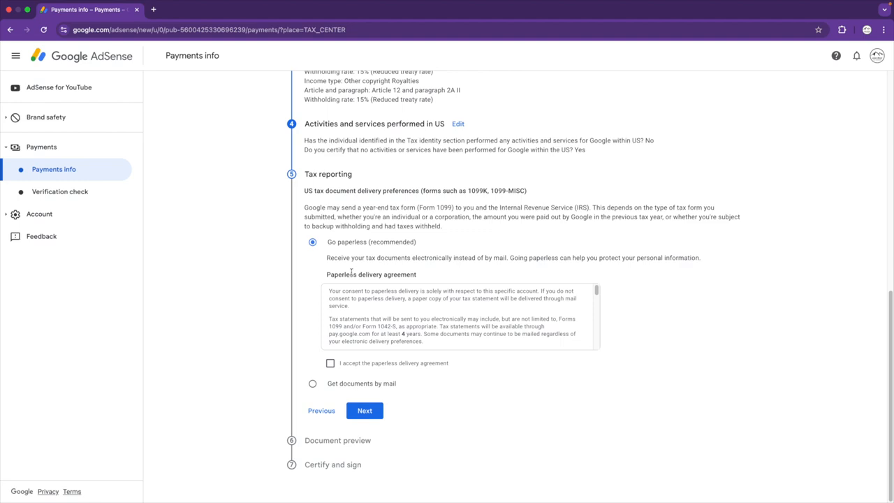
{"action": "left_click", "coordinate": [330, 363]}
{"action": "left_click", "coordinate": [369, 415]}
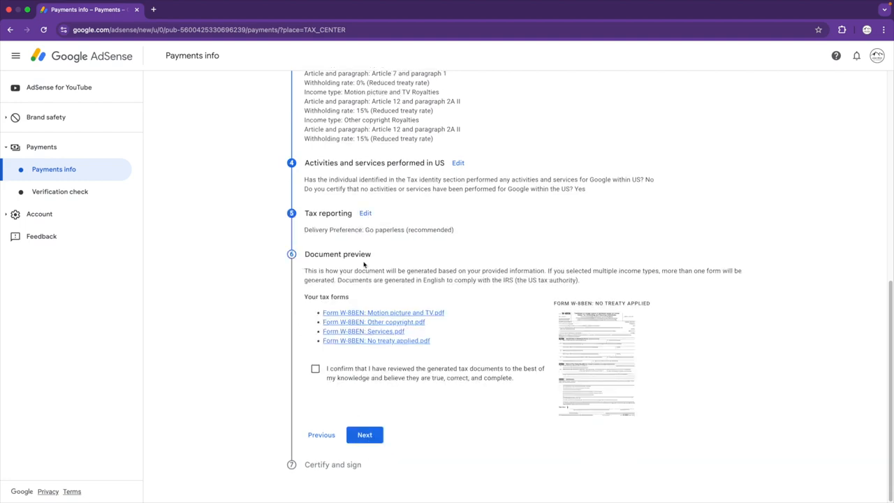
Confirm the generated W-8BEN documents as reviewed and accept the tax form certification declaration under penalties of perjury
{"action": "left_click", "coordinate": [315, 368]}
{"action": "left_click", "coordinate": [365, 434]}
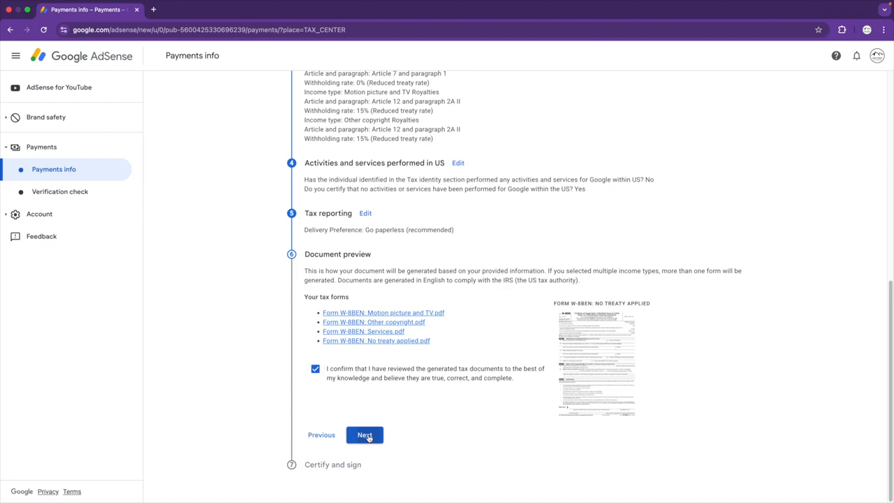
{"action": "scroll", "coordinate": [396, 417], "scroll_direction": "down", "scroll_amount": 5}
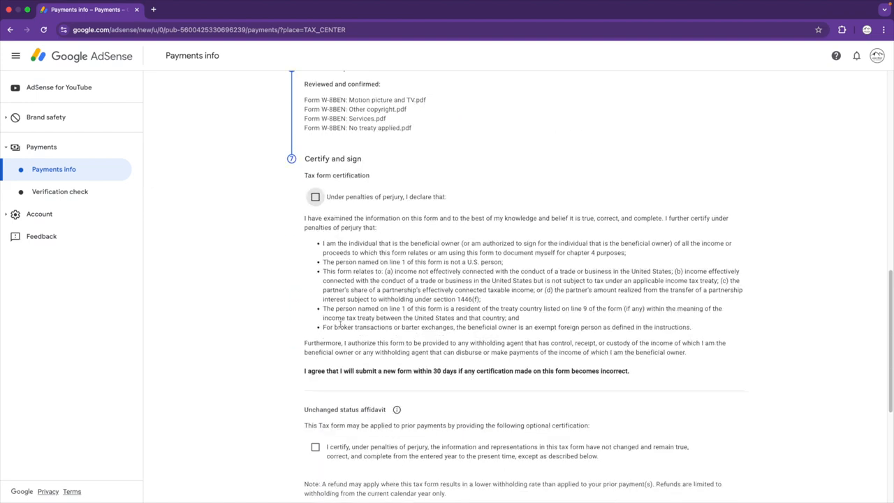
{"action": "left_click", "coordinate": [315, 198]}
Certify the unchanged status affidavit for prior payments and set its starting year to 2024
{"action": "scroll", "coordinate": [337, 422], "scroll_direction": "down", "scroll_amount": 1}
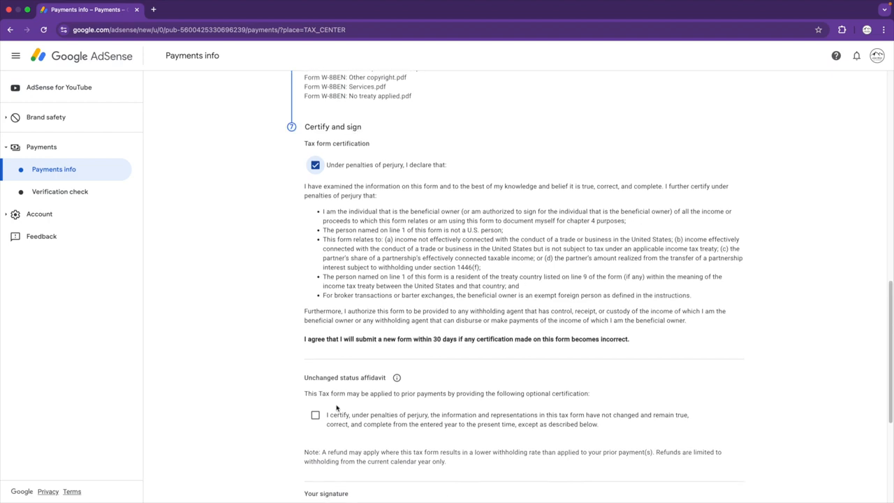
{"action": "scroll", "coordinate": [316, 410], "scroll_direction": "down", "scroll_amount": 1}
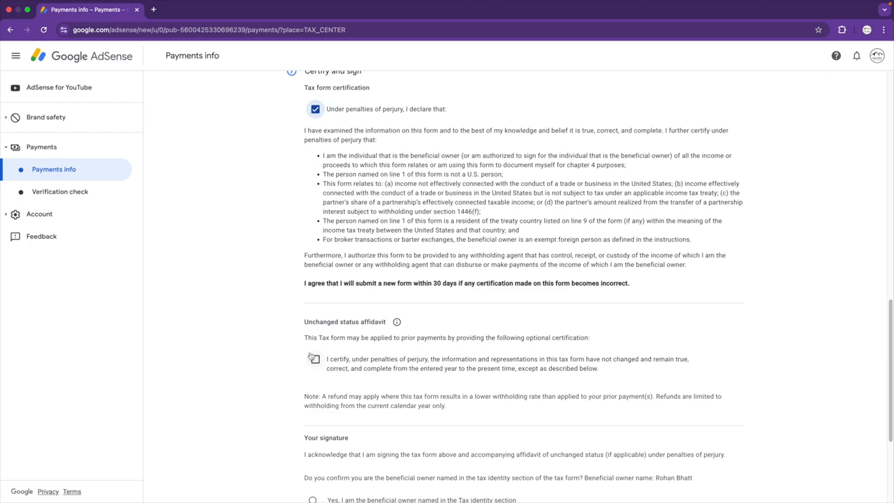
{"action": "left_click", "coordinate": [312, 358]}
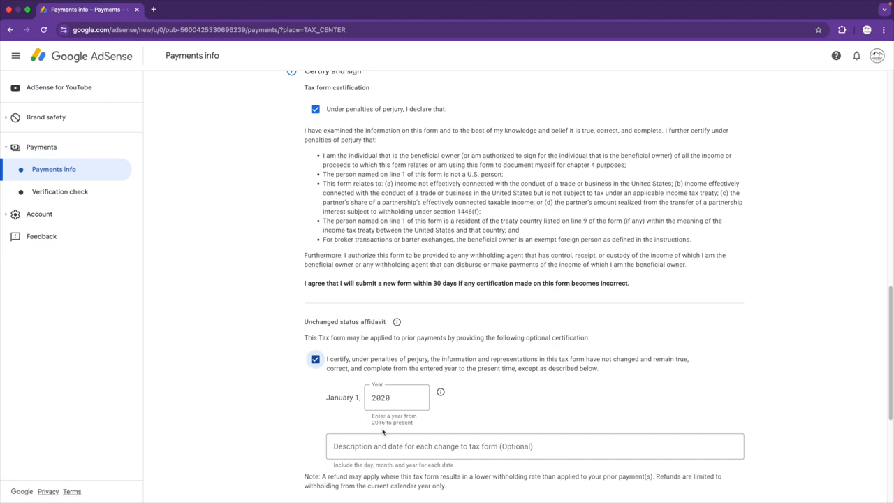
{"action": "left_click", "coordinate": [392, 398]}
{"action": "type", "text": "4"}
{"action": "key", "text": "Tab"}
Confirm the signer is the beneficial owner named in the tax identity section and submit the tax form
{"action": "scroll", "coordinate": [389, 443], "scroll_direction": "down", "scroll_amount": 1}
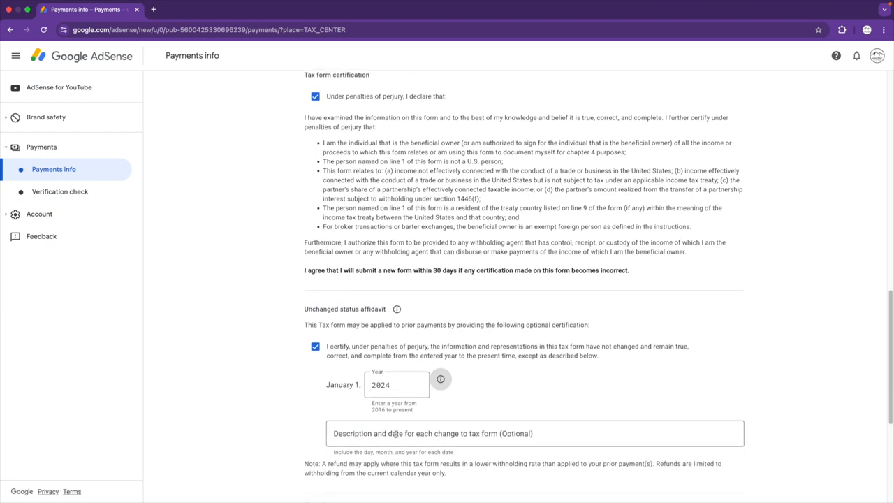
{"action": "scroll", "coordinate": [407, 438], "scroll_direction": "down", "scroll_amount": 5}
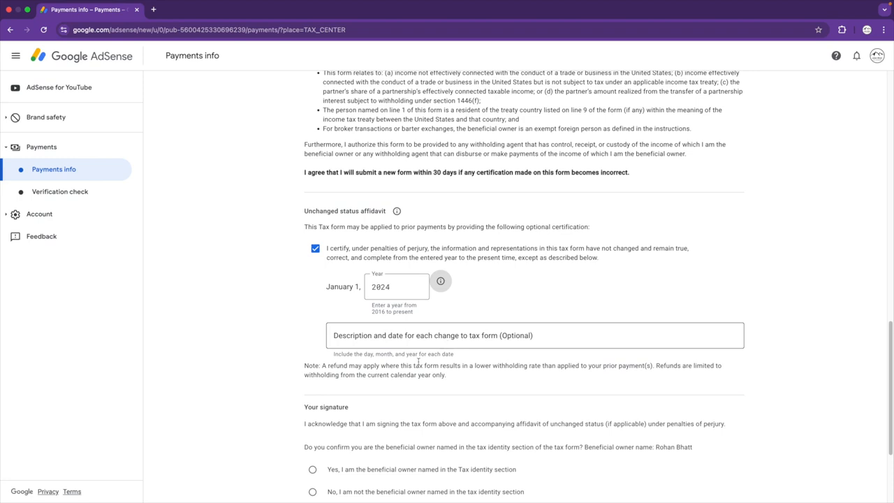
{"action": "scroll", "coordinate": [363, 353], "scroll_direction": "down", "scroll_amount": 4}
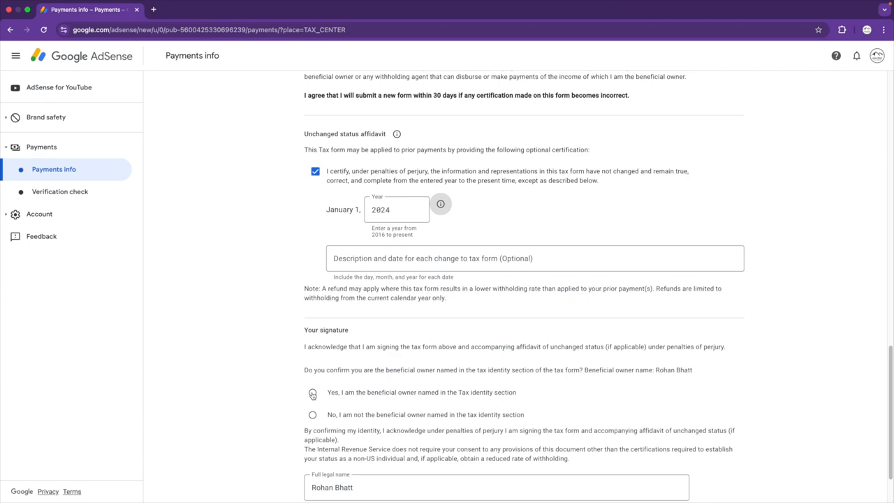
{"action": "left_click", "coordinate": [312, 394]}
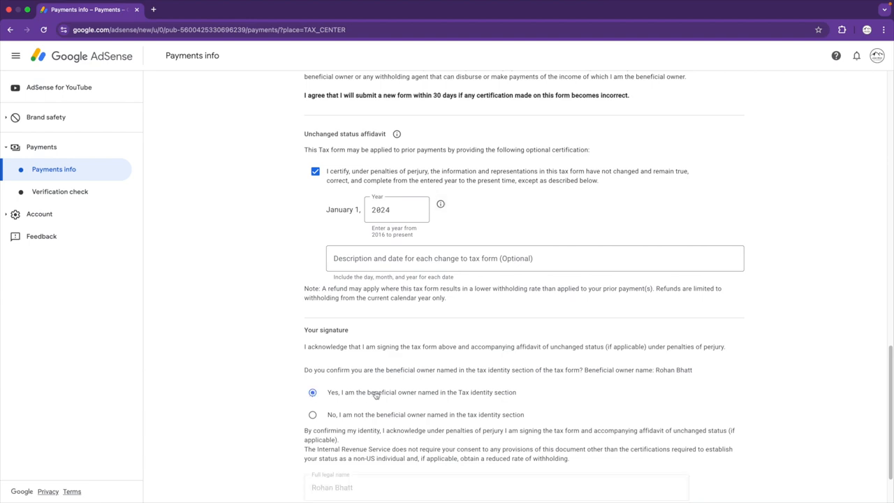
{"action": "scroll", "coordinate": [399, 419], "scroll_direction": "down", "scroll_amount": 2}
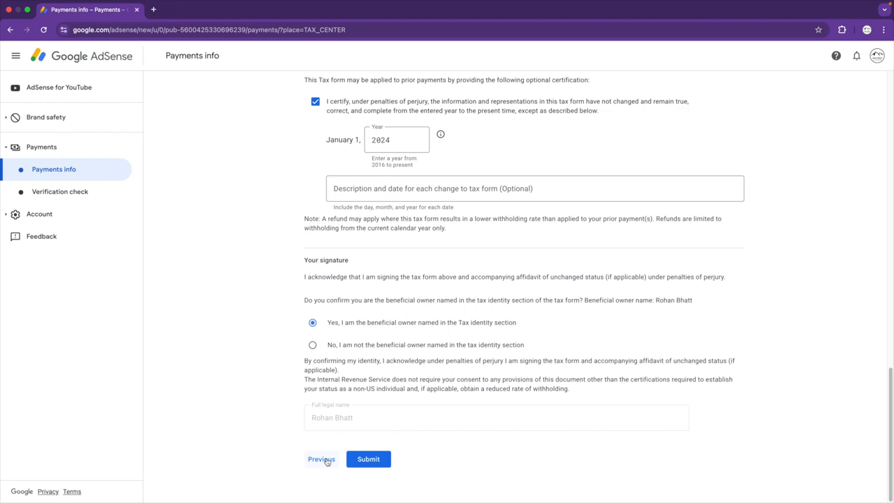
{"action": "left_click", "coordinate": [382, 460]}
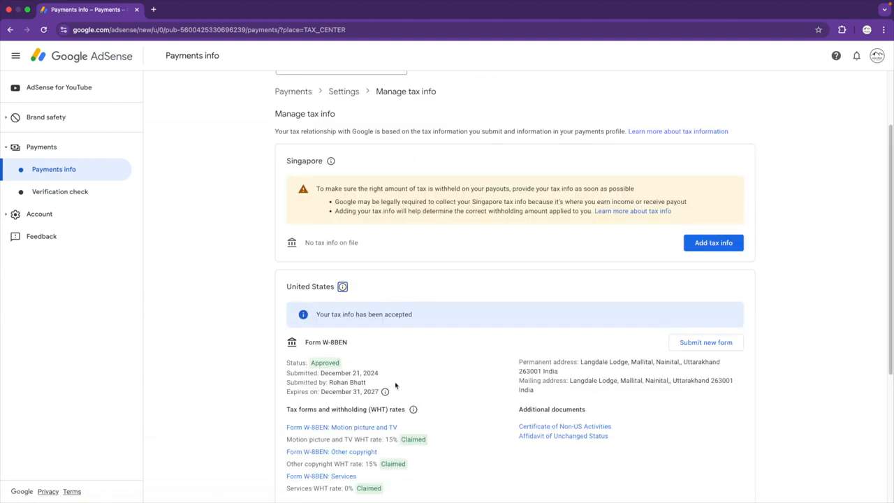
{"action": "scroll", "coordinate": [395, 382], "scroll_direction": "down", "scroll_amount": 3}
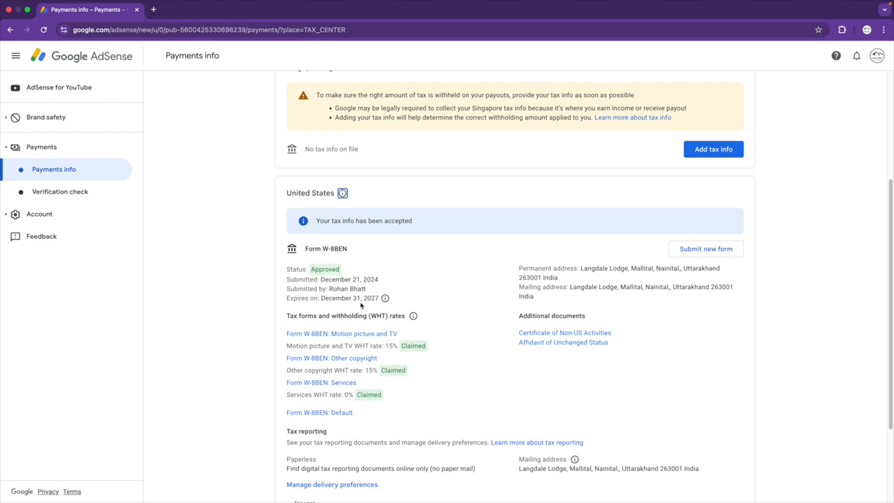
{"action": "scroll", "coordinate": [388, 355], "scroll_direction": "down", "scroll_amount": 3}
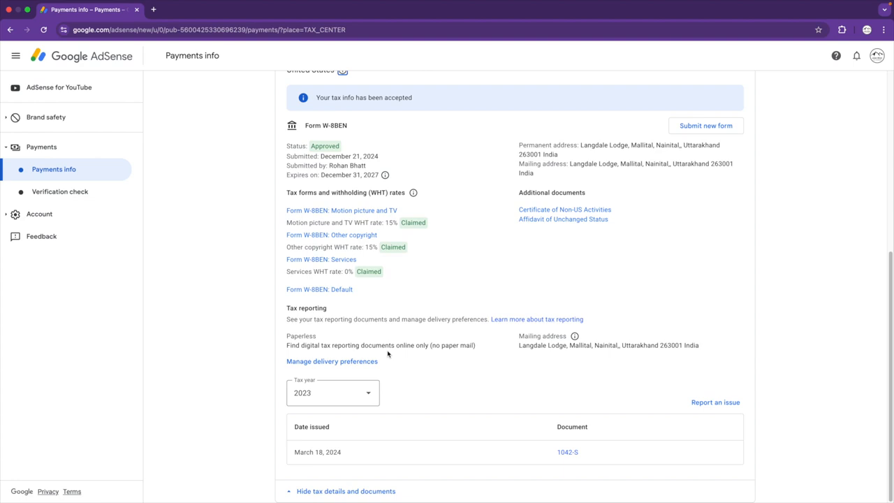